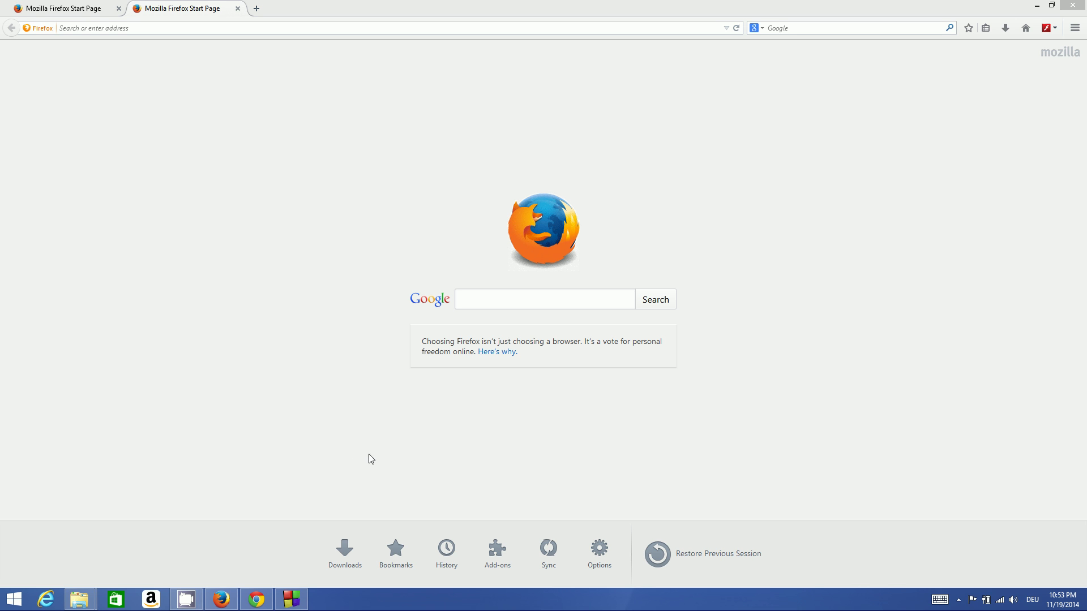
- Google 'win-rar.com' from the Firefox start page and go to the official WinRAR site
{"action": "left_click", "coordinate": [480, 304]}
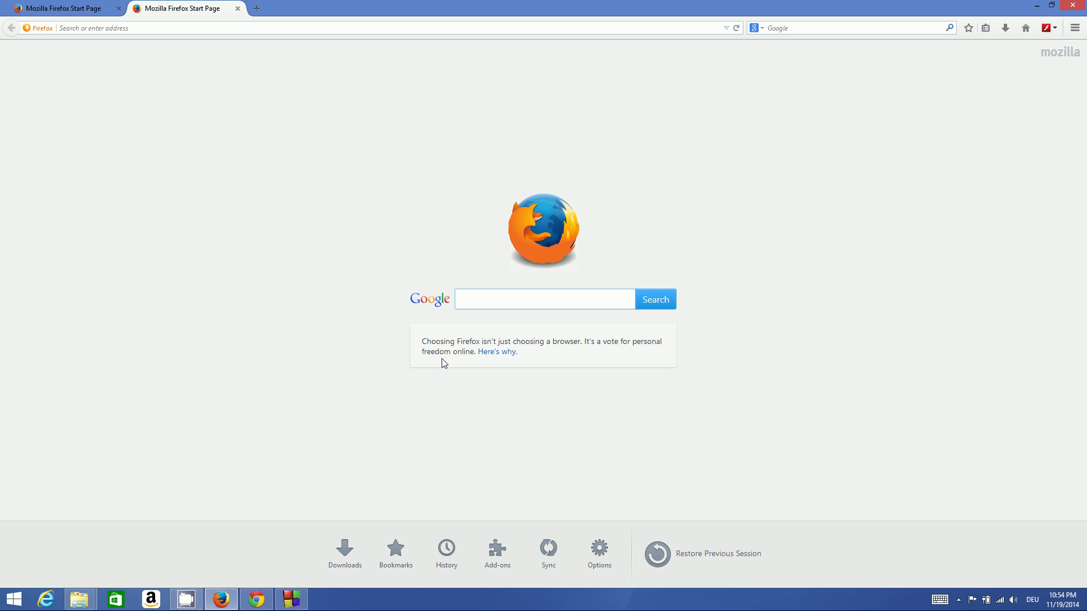
{"action": "type", "text": "win-rar"}
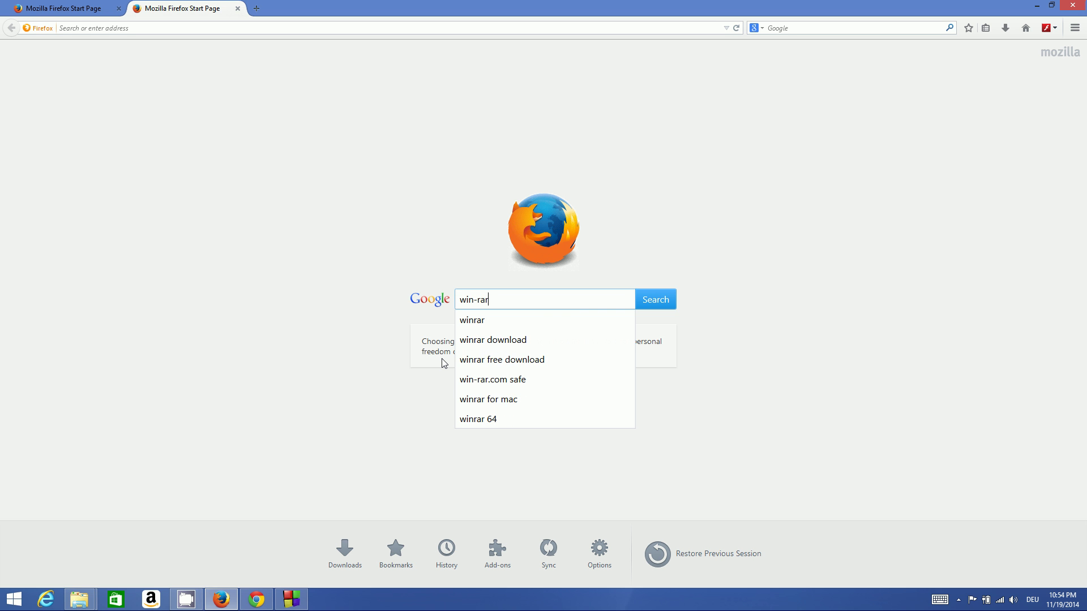
{"action": "type", "text": ".com"}
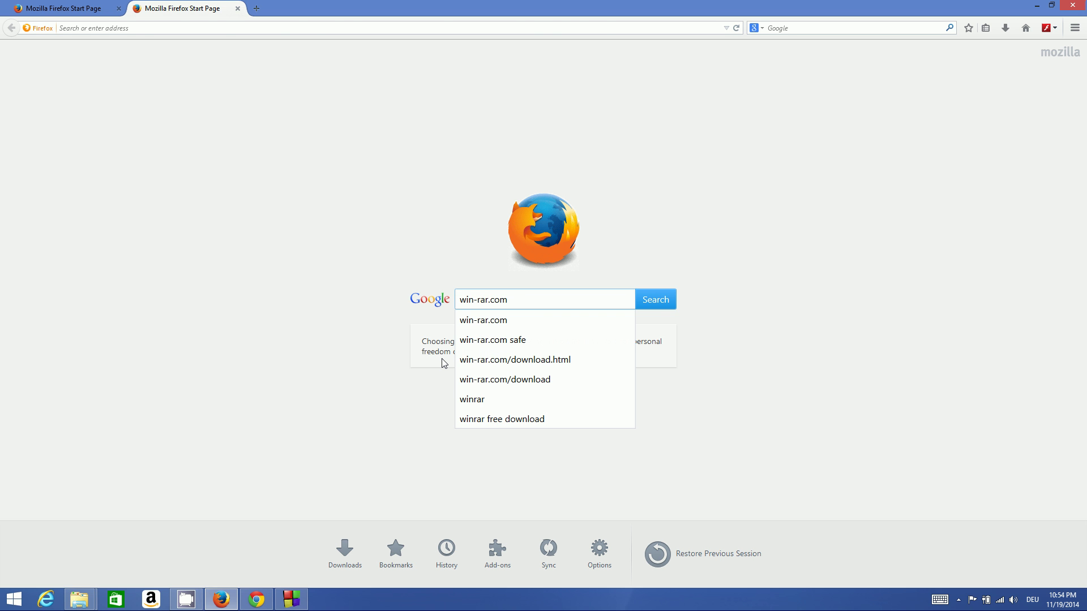
{"action": "key", "text": "Return"}
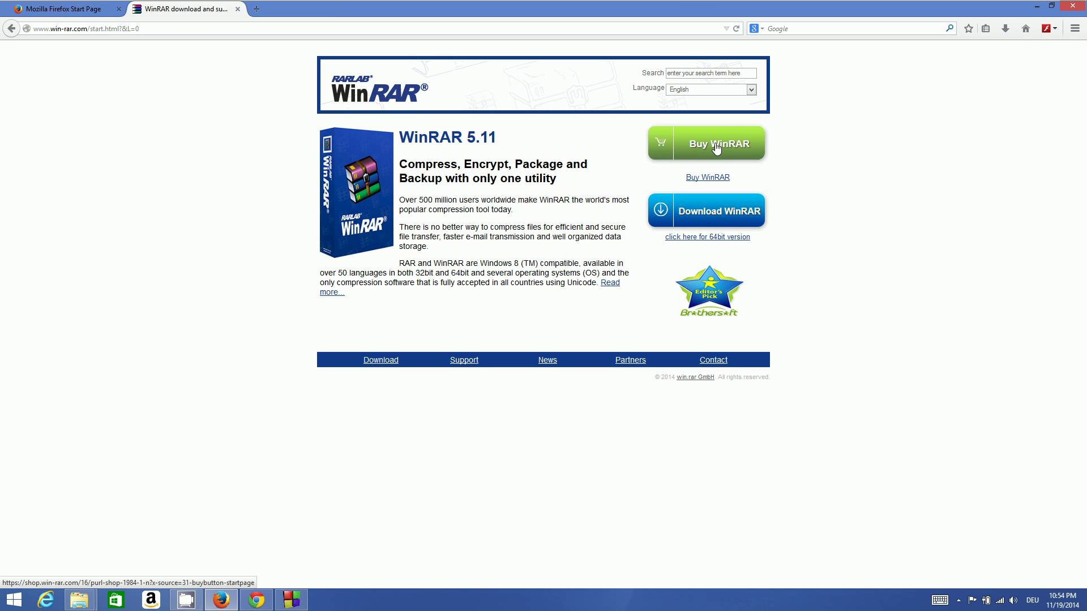
- Download and save the WinRAR installer wrar511.exe
{"action": "left_click", "coordinate": [701, 221]}
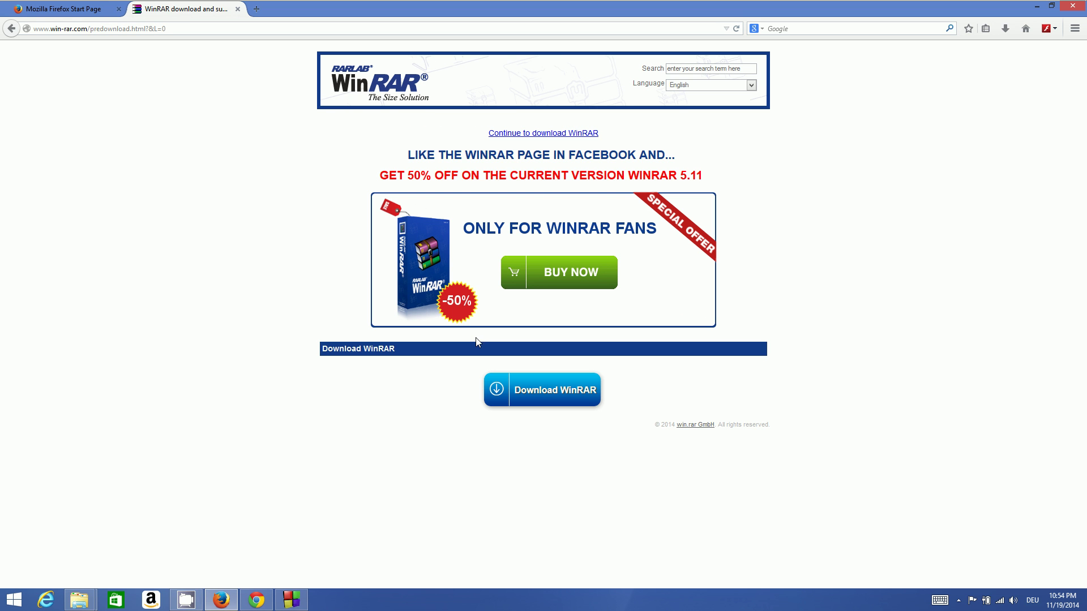
{"action": "left_click", "coordinate": [536, 396]}
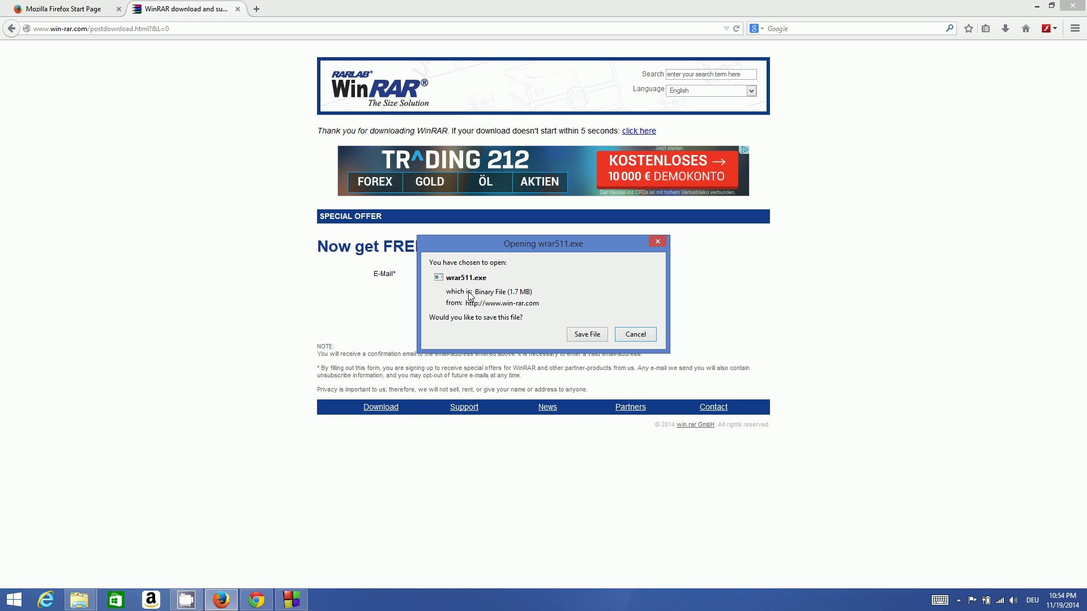
{"action": "left_click", "coordinate": [580, 337]}
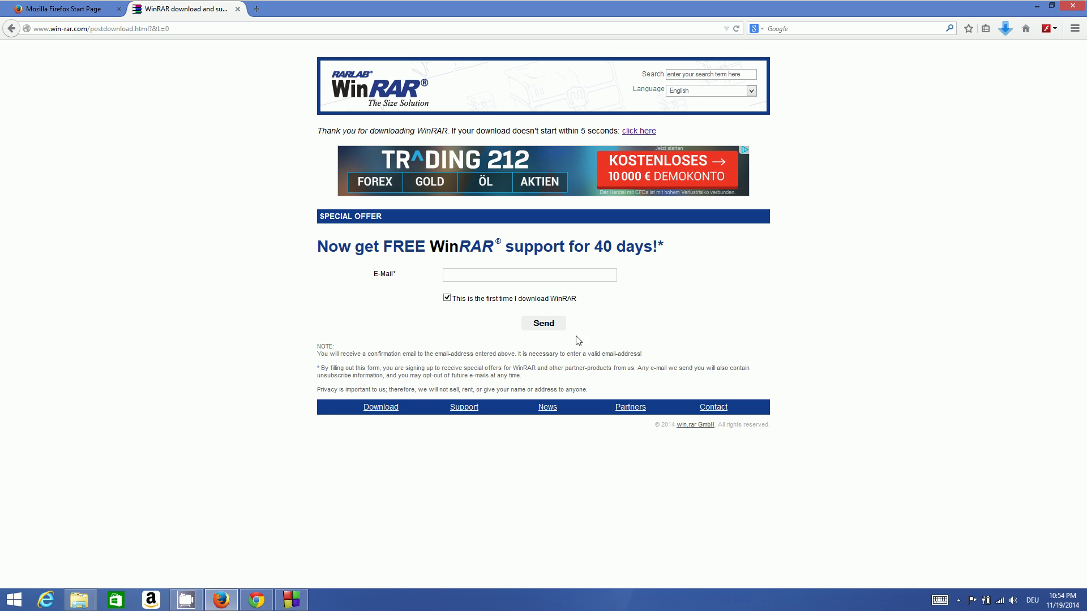
- Run wrar511.exe from the Downloads list and minimize Firefox and Code::Blocks to the desktop
{"action": "left_click", "coordinate": [1004, 30]}
{"action": "left_click", "coordinate": [852, 74]}
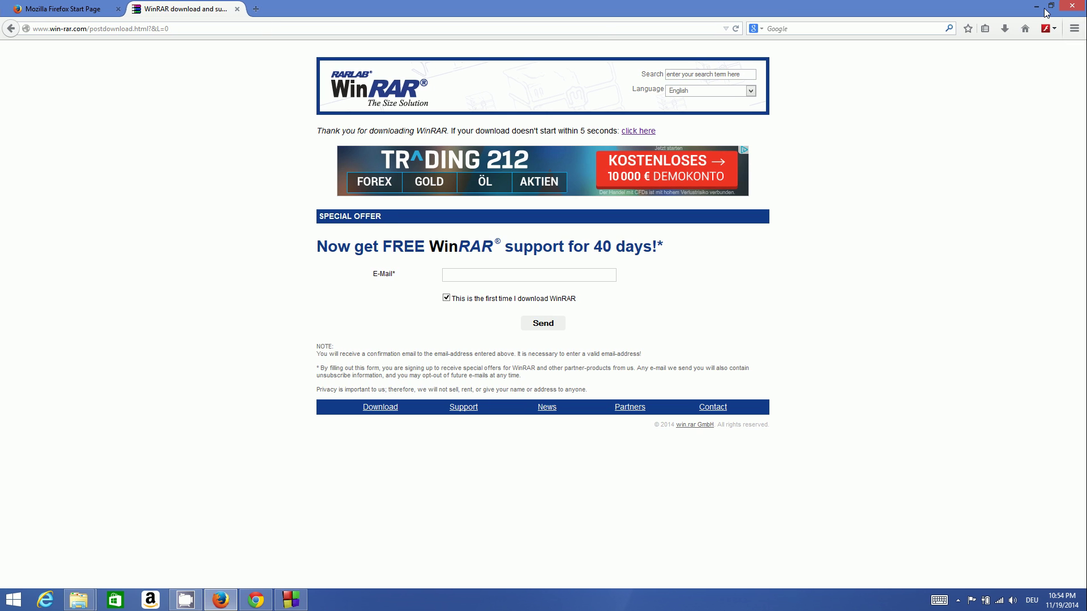
{"action": "left_click", "coordinate": [1038, 8]}
{"action": "left_click", "coordinate": [1037, 7]}
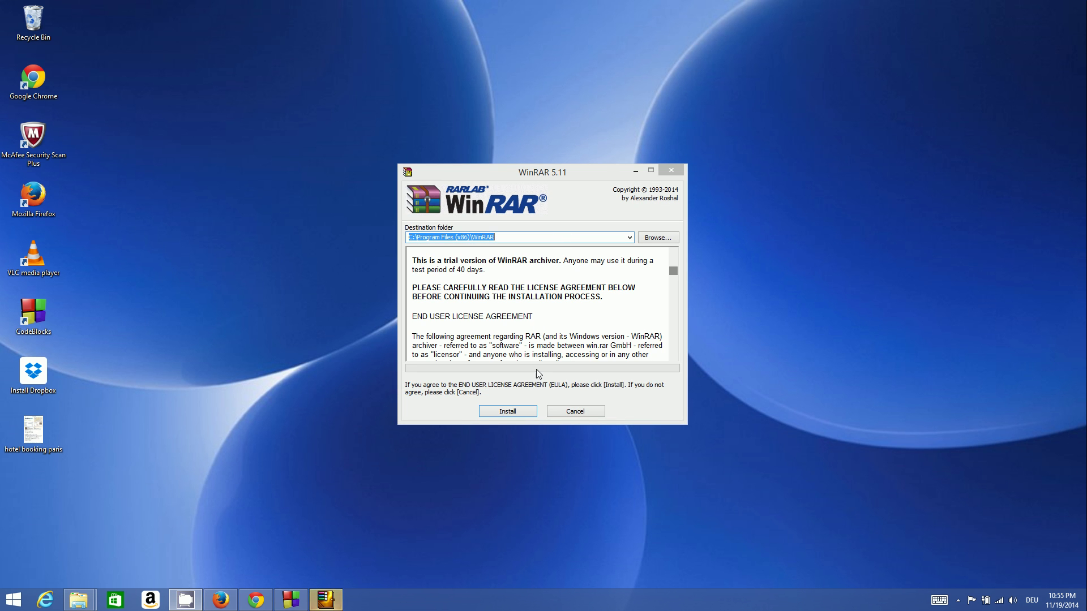
- Install WinRAR to the default folder with ISO added to associations, dismissing the 32-bit notice
{"action": "left_click", "coordinate": [496, 407]}
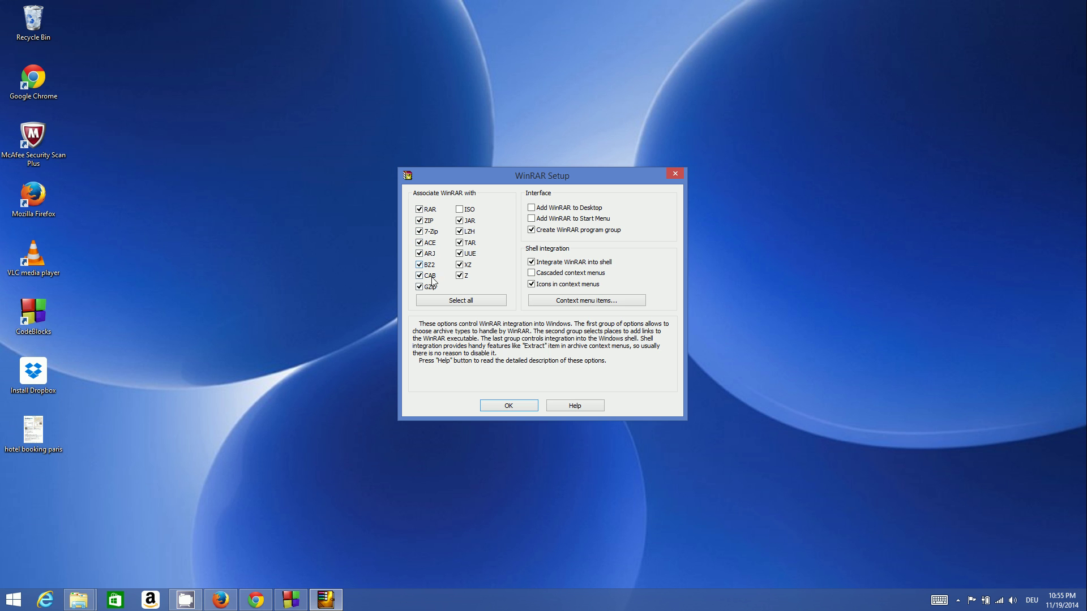
{"action": "left_click", "coordinate": [459, 210]}
{"action": "left_click", "coordinate": [509, 406]}
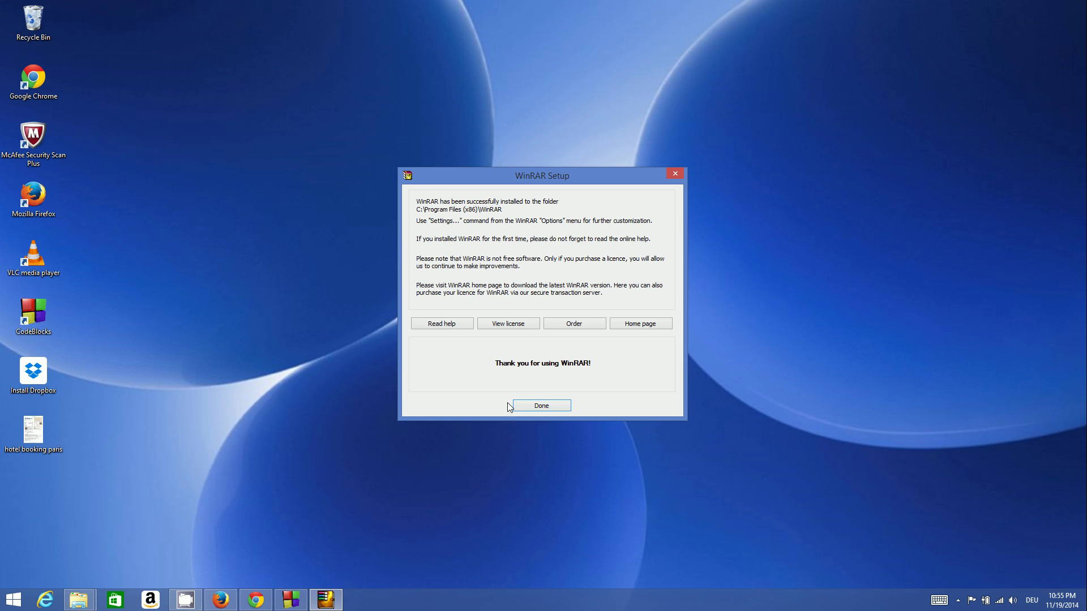
{"action": "left_click", "coordinate": [541, 405]}
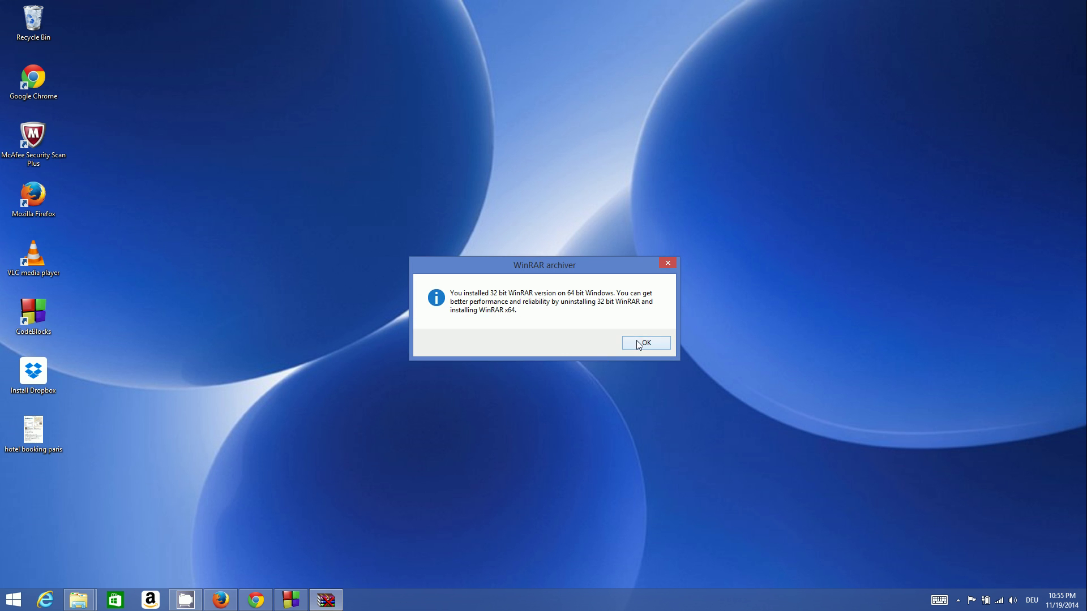
{"action": "left_click", "coordinate": [640, 345]}
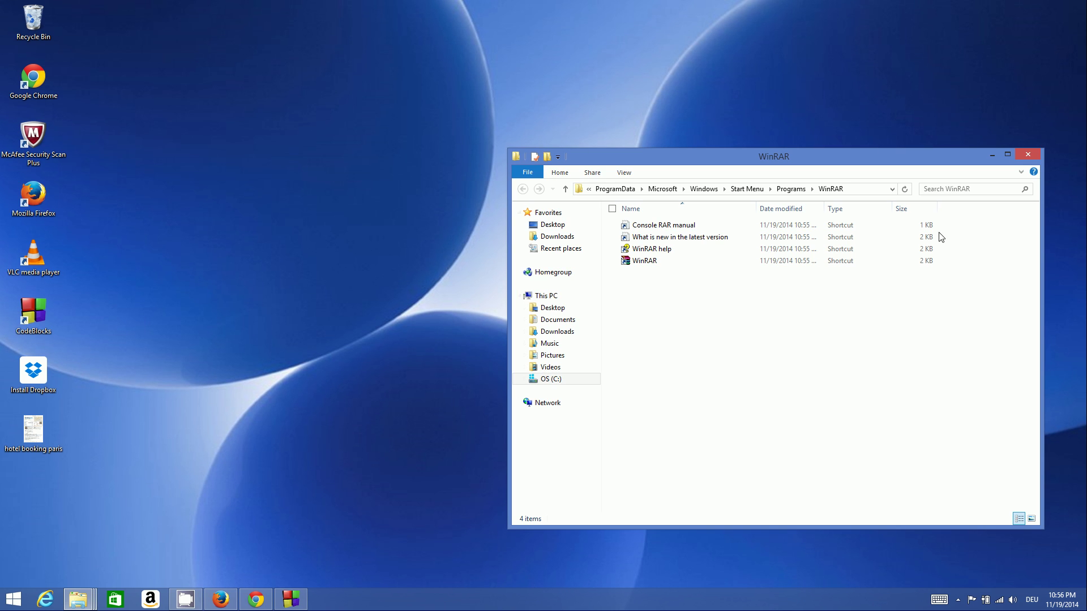
- Minimize the WinRAR shortcuts folder and bring back the imp folder window
{"action": "left_click", "coordinate": [991, 156]}
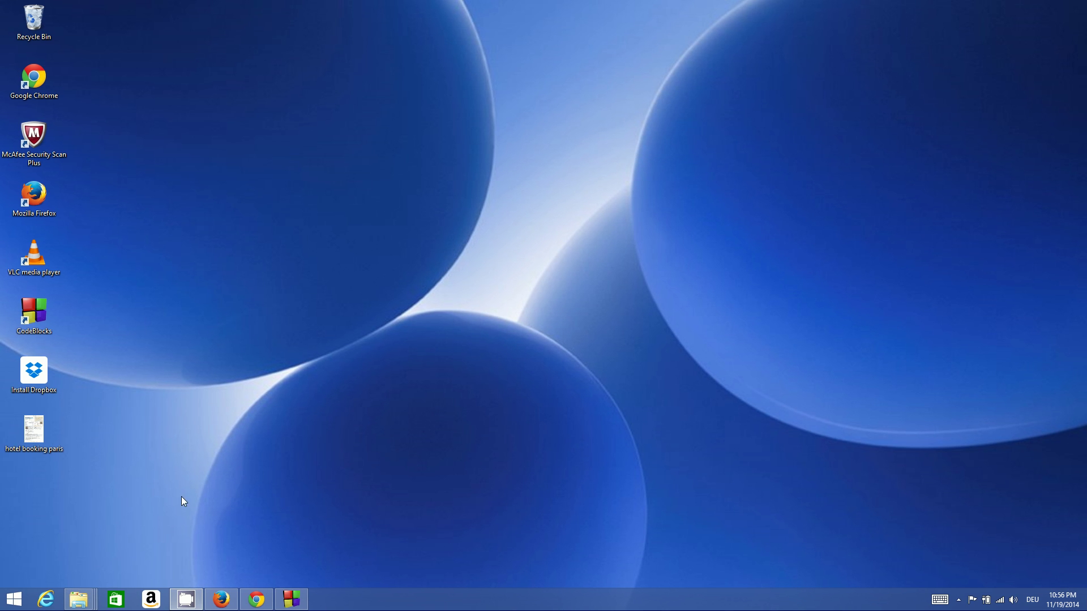
{"action": "mouse_move", "coordinate": [78, 600]}
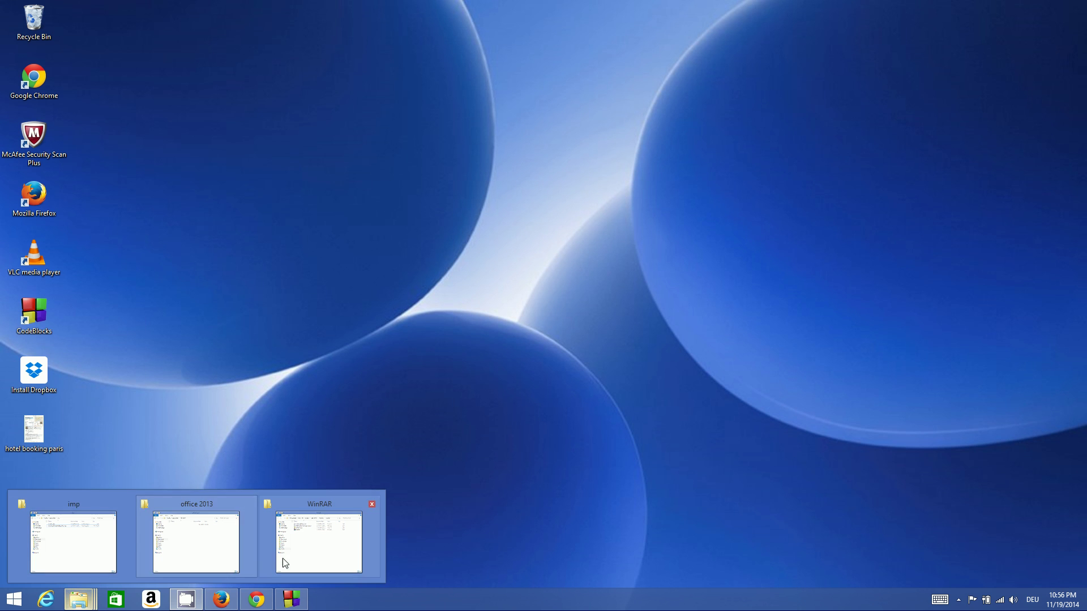
{"action": "left_click", "coordinate": [105, 557]}
{"action": "left_click", "coordinate": [643, 209]}
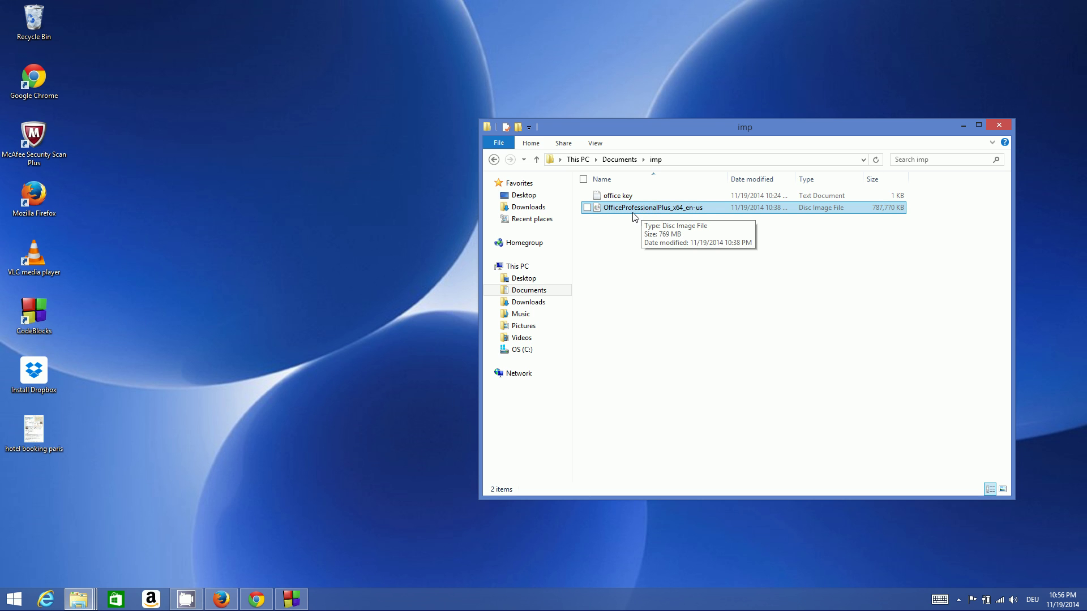
- Select the OfficeProfessionalPlus_x64_en-us image and bring up its context menu
{"action": "left_click", "coordinate": [646, 225]}
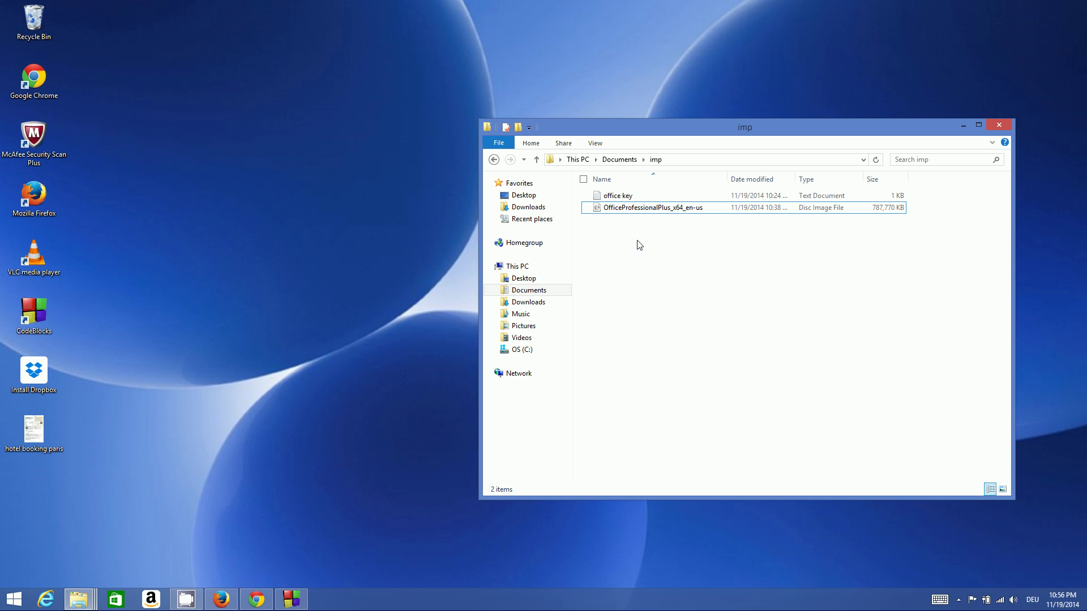
{"action": "left_click", "coordinate": [628, 210]}
{"action": "right_click", "coordinate": [628, 211]}
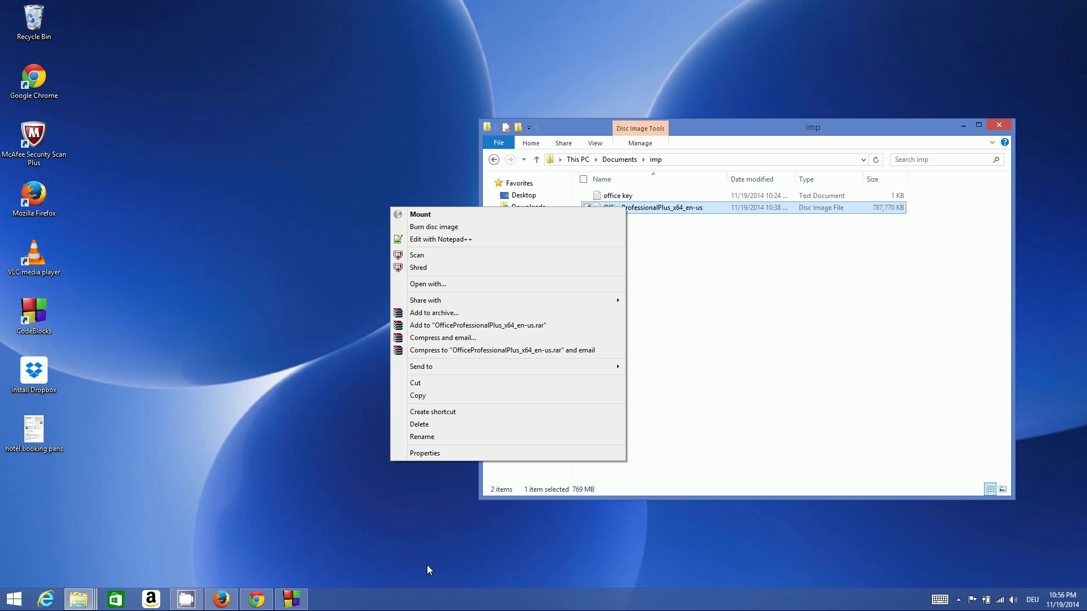
{"action": "left_click", "coordinate": [398, 607]}
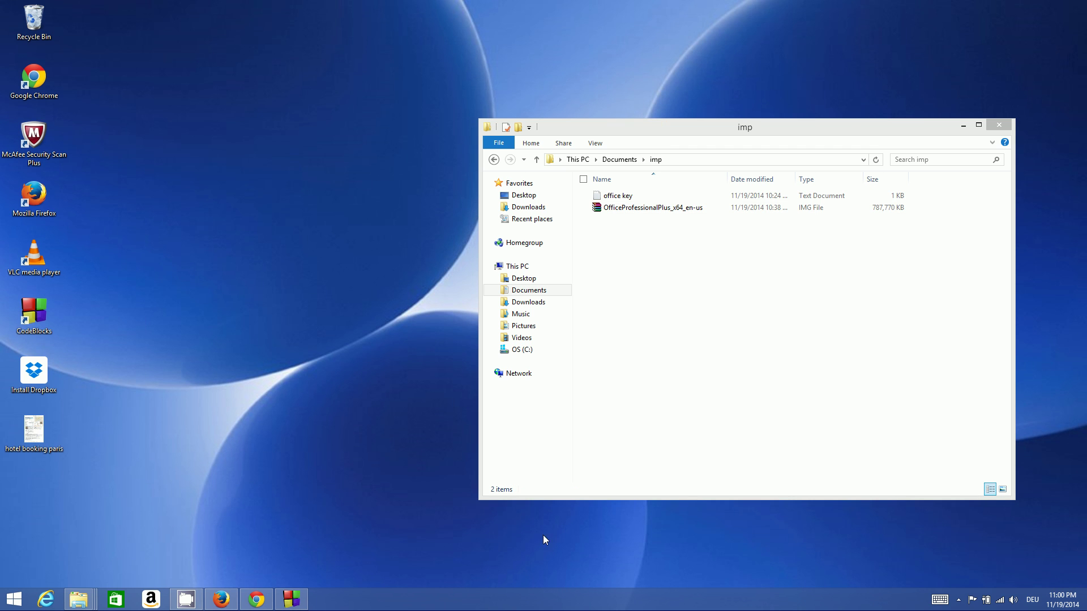
{"action": "right_click", "coordinate": [630, 213]}
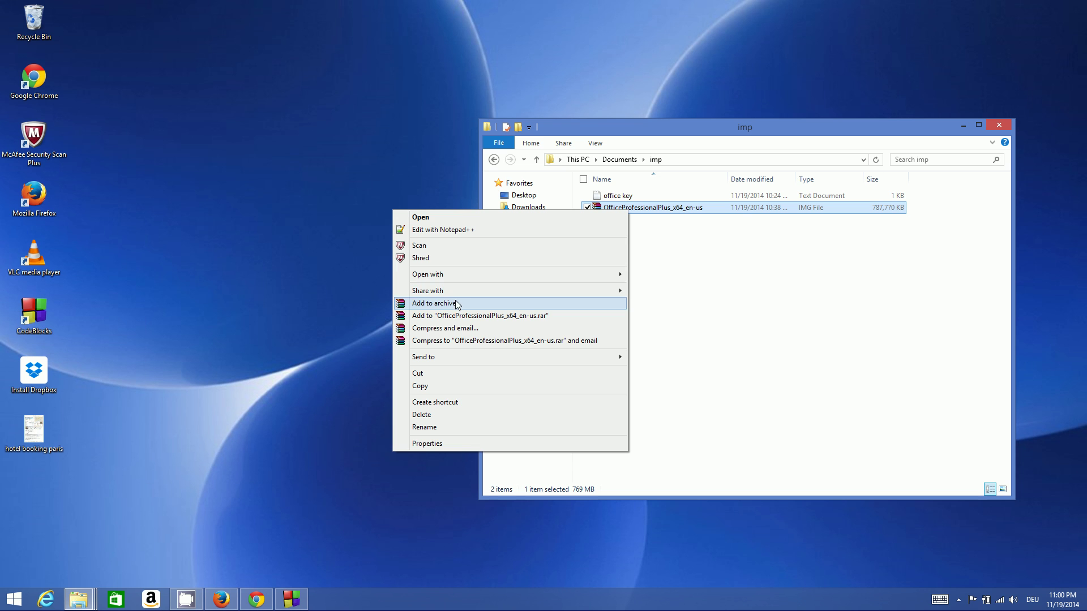
{"action": "mouse_move", "coordinate": [427, 274]}
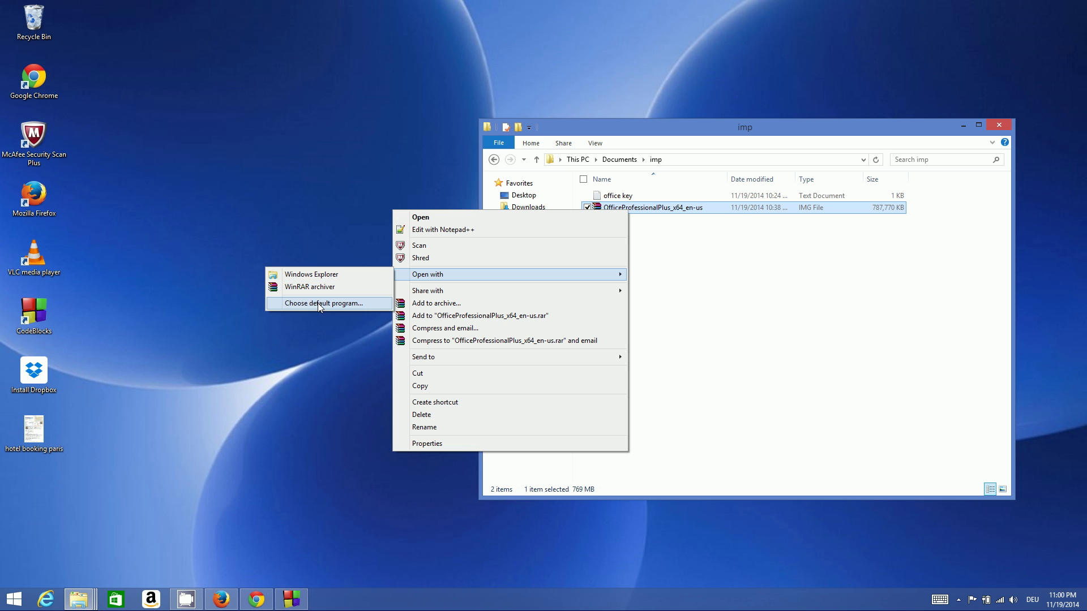
- Choose a default program for .img files and look for another app on the PC
{"action": "left_click", "coordinate": [317, 303]}
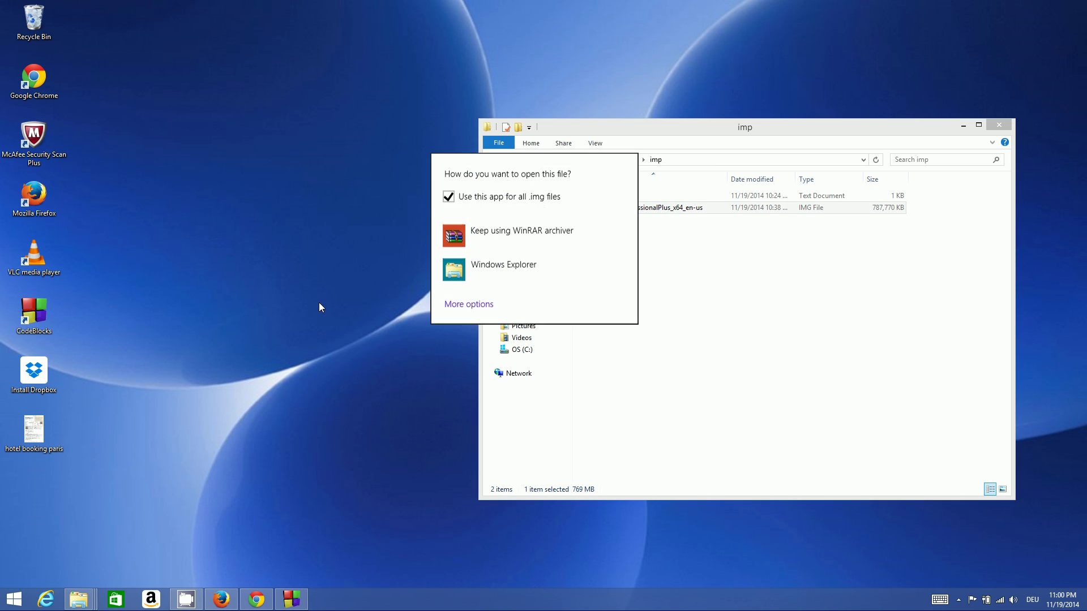
{"action": "left_click", "coordinate": [480, 305]}
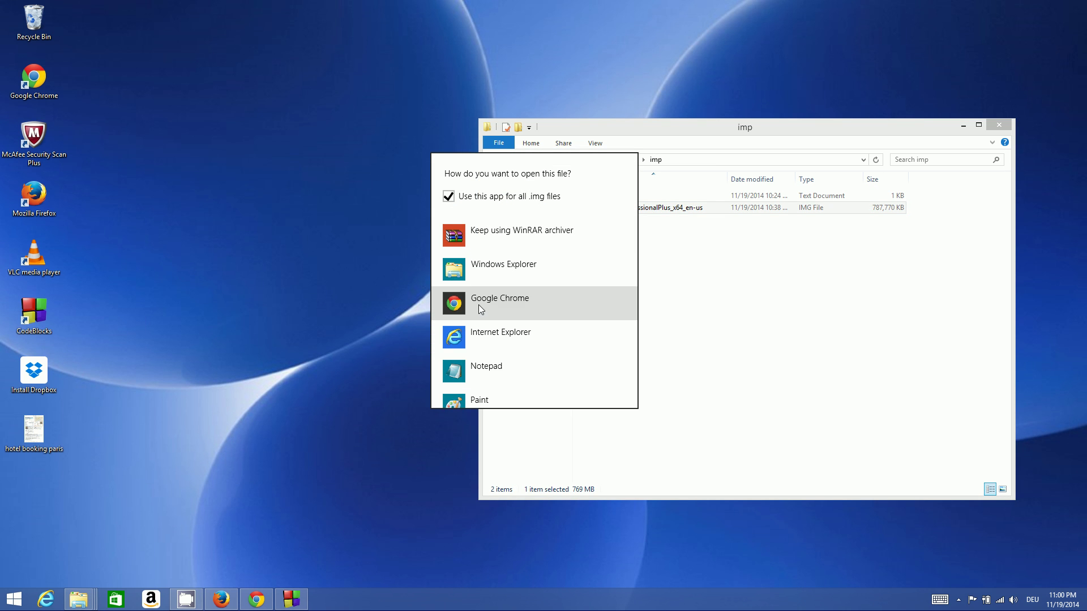
{"action": "scroll", "coordinate": [489, 316], "scroll_direction": "down", "scroll_amount": 2}
{"action": "scroll", "coordinate": [498, 323], "scroll_direction": "down", "scroll_amount": 3}
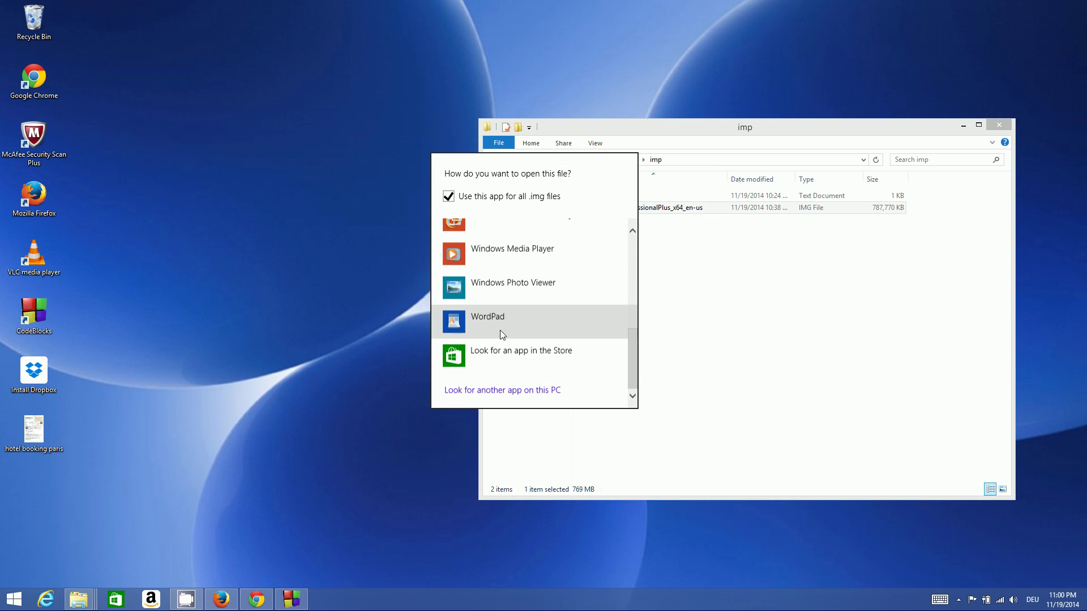
{"action": "left_click", "coordinate": [505, 388]}
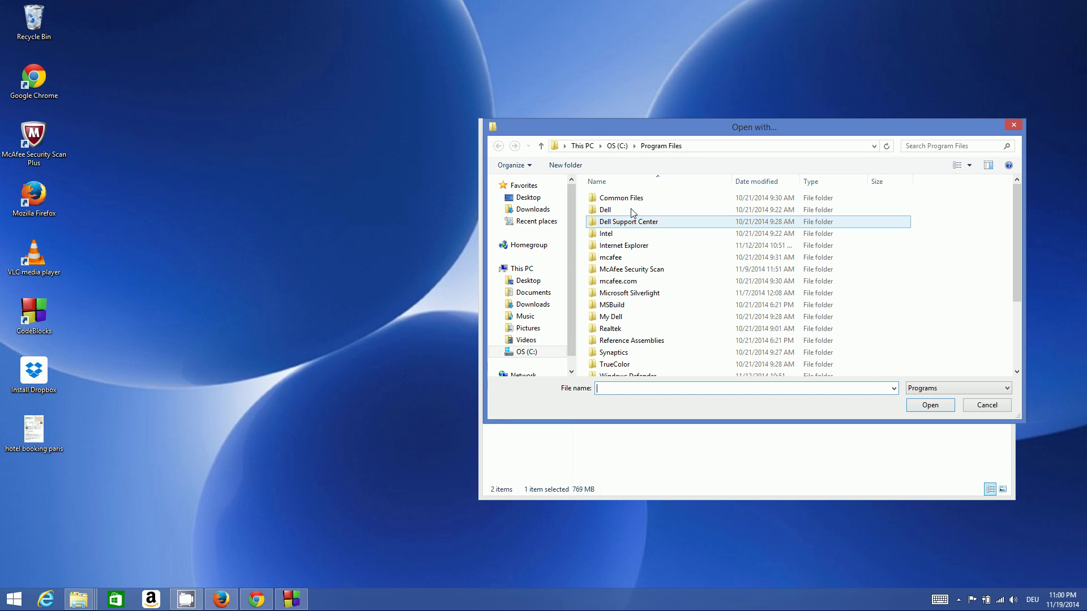
- Pick Program Files (x86)\WinRAR\WinRAR.exe and open the Office image with it
{"action": "left_click", "coordinate": [617, 146]}
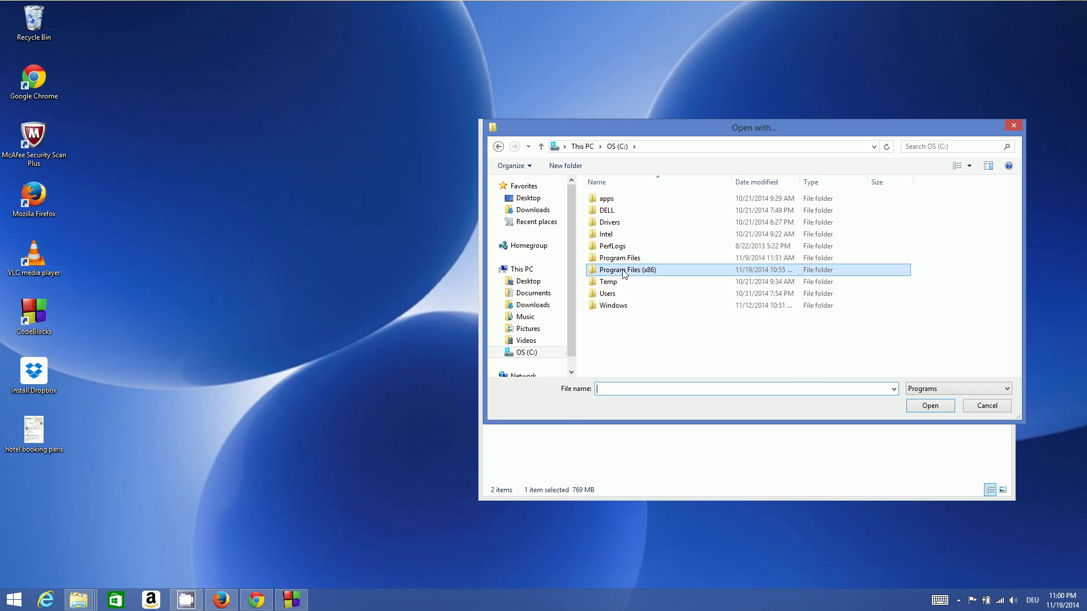
{"action": "double_click", "coordinate": [624, 271]}
{"action": "scroll", "coordinate": [628, 305], "scroll_direction": "down", "scroll_amount": 5}
{"action": "scroll", "coordinate": [634, 339], "scroll_direction": "down", "scroll_amount": 3}
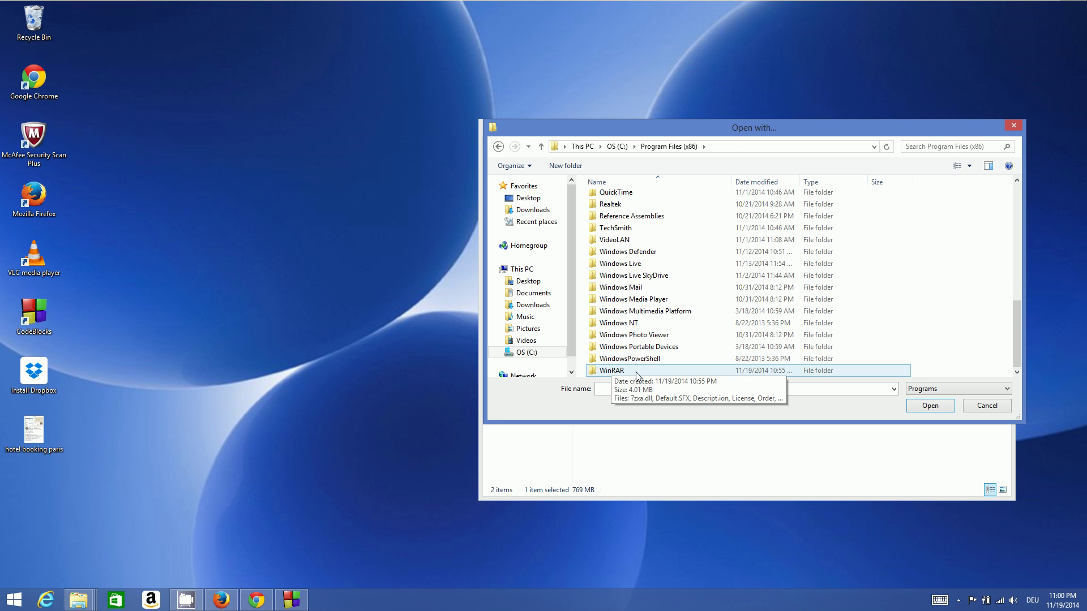
{"action": "double_click", "coordinate": [614, 371]}
{"action": "left_click", "coordinate": [614, 235]}
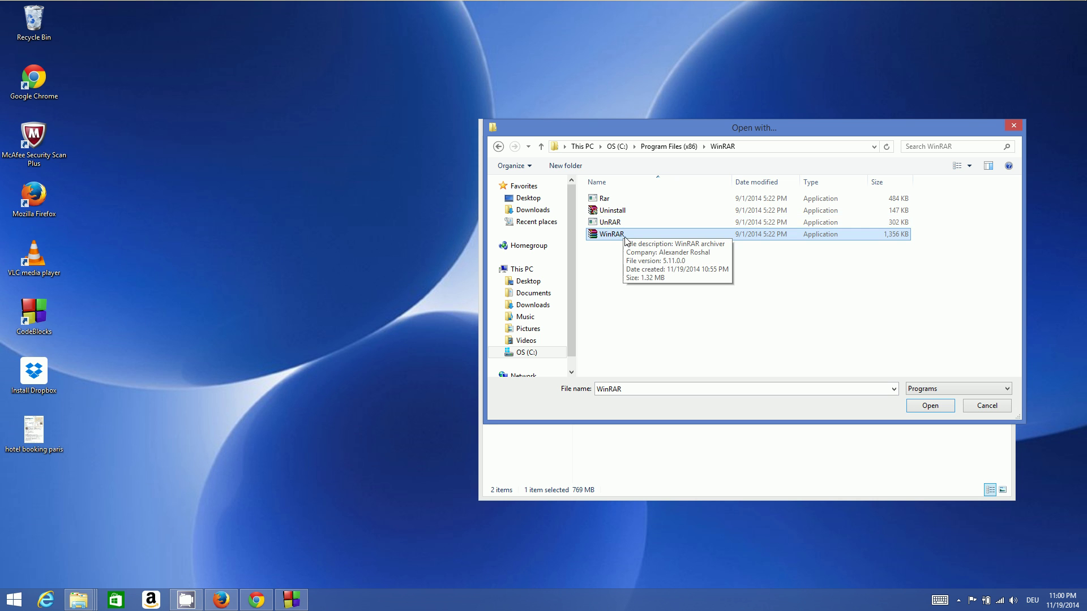
{"action": "left_click", "coordinate": [924, 405]}
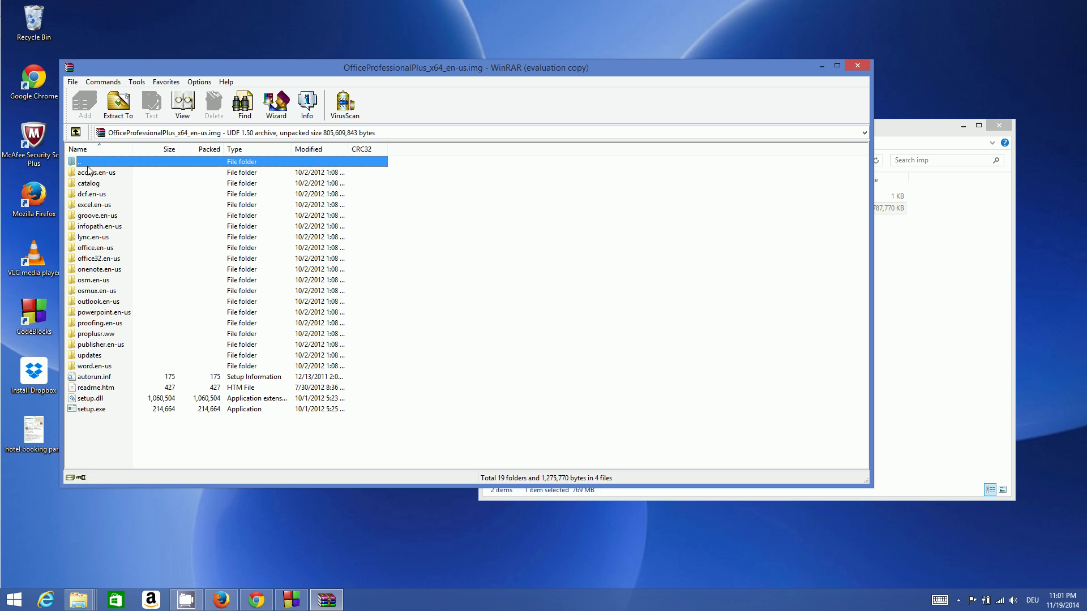
- Set the Extract To destination to Documents\office 2013
{"action": "left_click", "coordinate": [117, 109]}
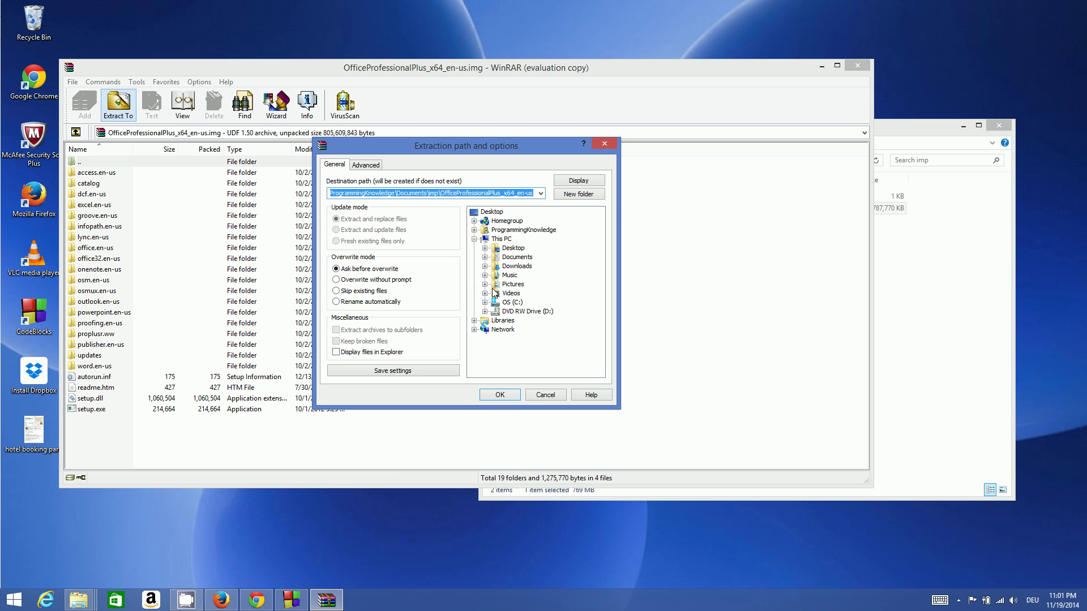
{"action": "left_click", "coordinate": [485, 258]}
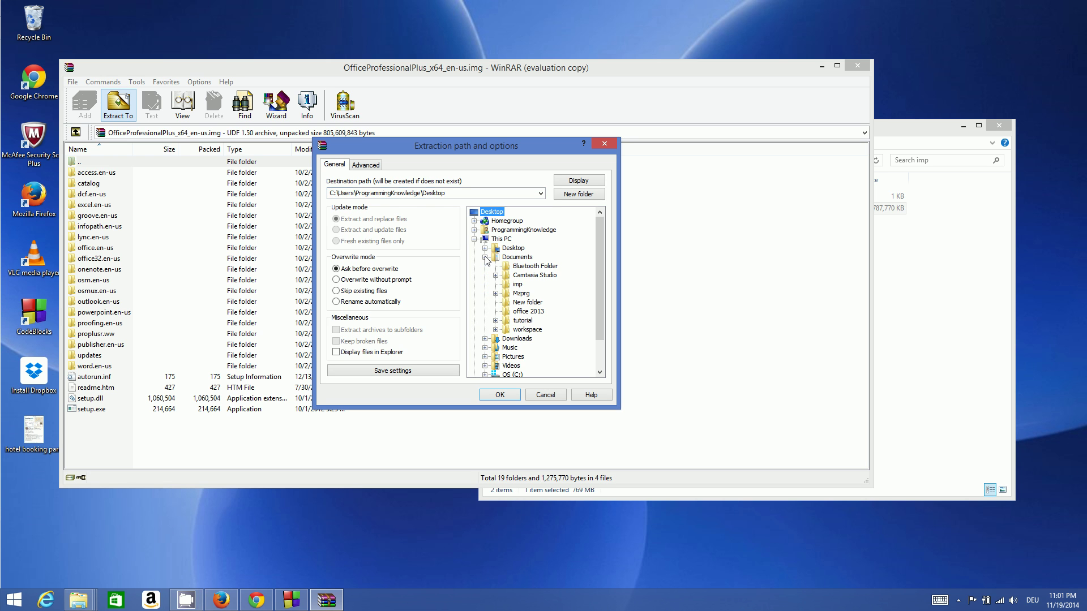
{"action": "left_click", "coordinate": [522, 313]}
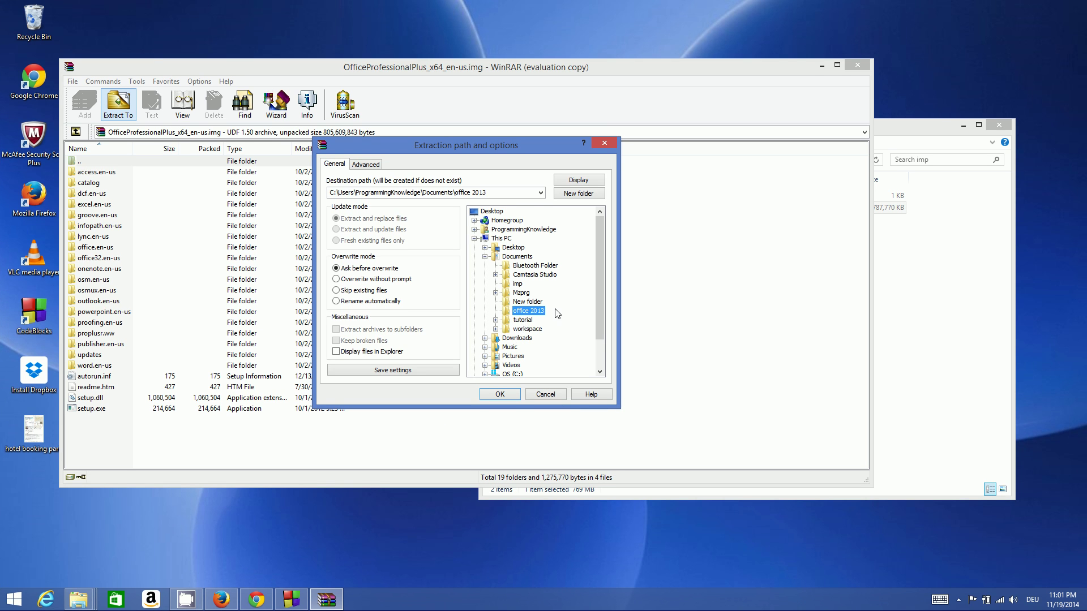
- Arrange the empty office 2013 Explorer window beside the extraction options dialog
{"action": "left_click", "coordinate": [88, 603]}
{"action": "left_click", "coordinate": [225, 561]}
{"action": "left_click_drag", "start_coordinate": [645, 145], "coordinate": [777, 198]}
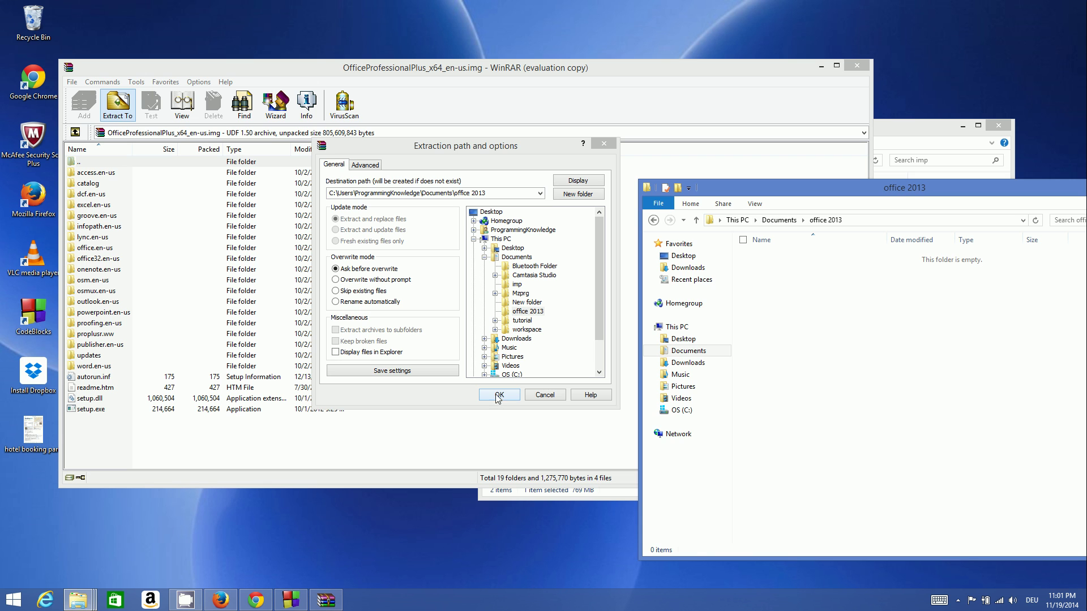
{"action": "left_click", "coordinate": [526, 312]}
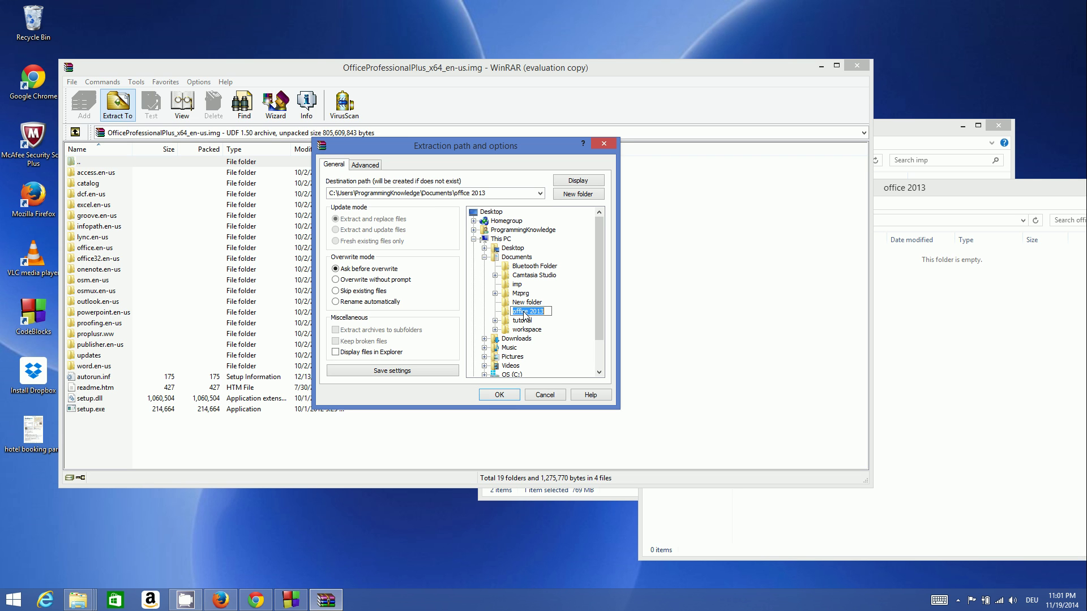
{"action": "left_click_drag", "start_coordinate": [483, 150], "coordinate": [451, 148]}
{"action": "left_click", "coordinate": [475, 314]}
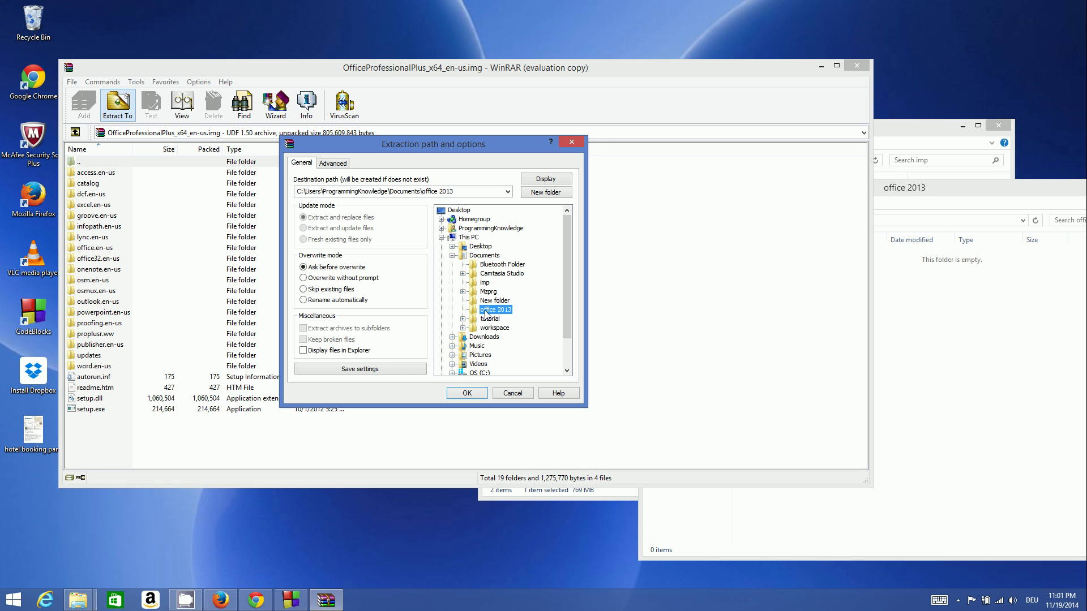
- Extract the image into office 2013, then move and widen its Explorer window to show the files
{"action": "left_click", "coordinate": [464, 393]}
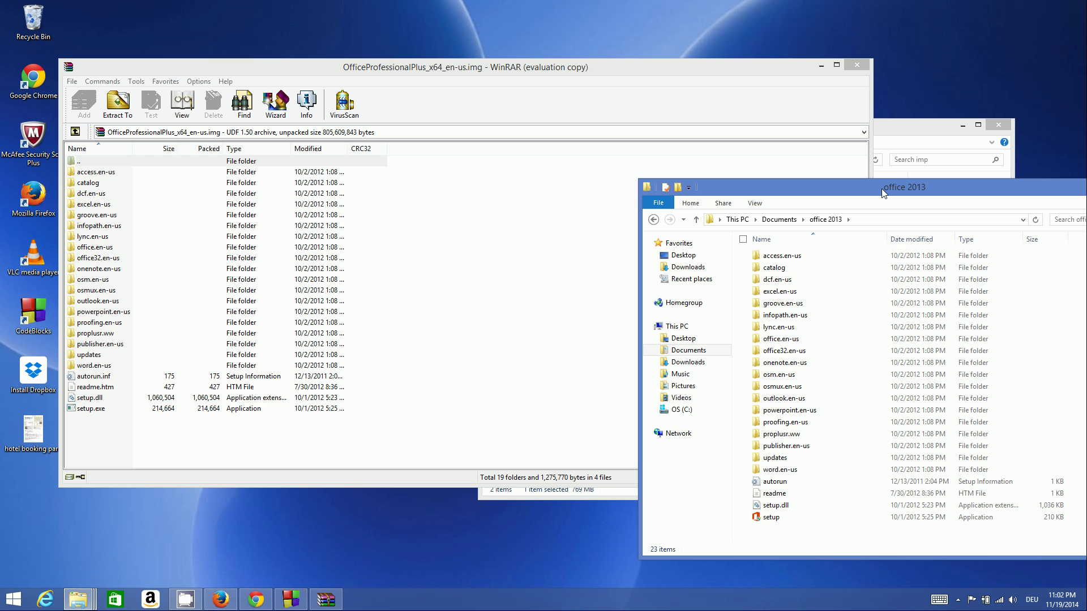
{"action": "left_click_drag", "start_coordinate": [881, 189], "coordinate": [607, 144]}
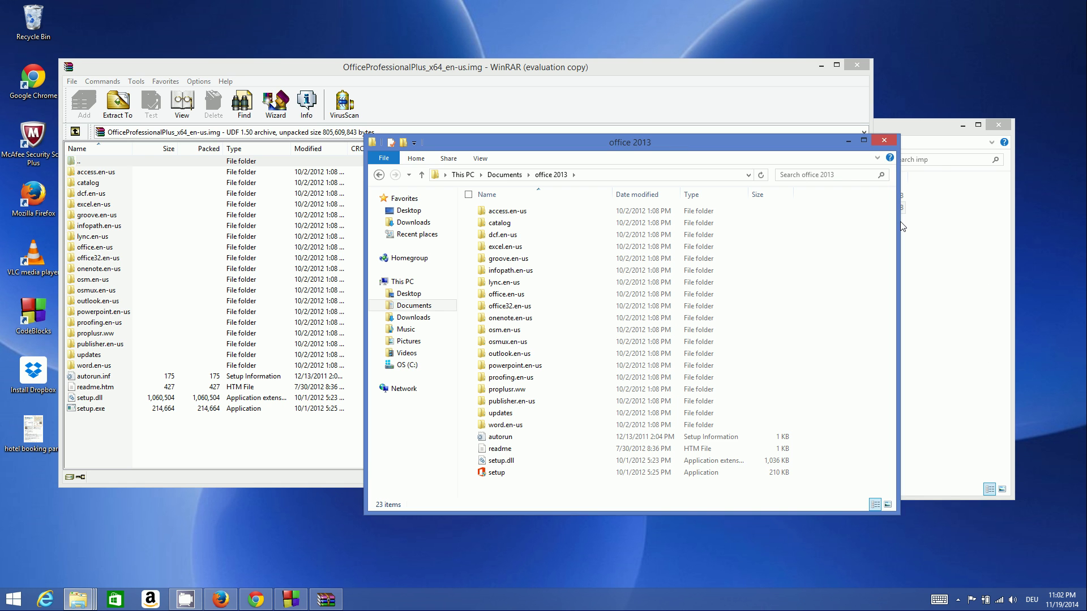
{"action": "left_click_drag", "start_coordinate": [900, 224], "coordinate": [967, 226]}
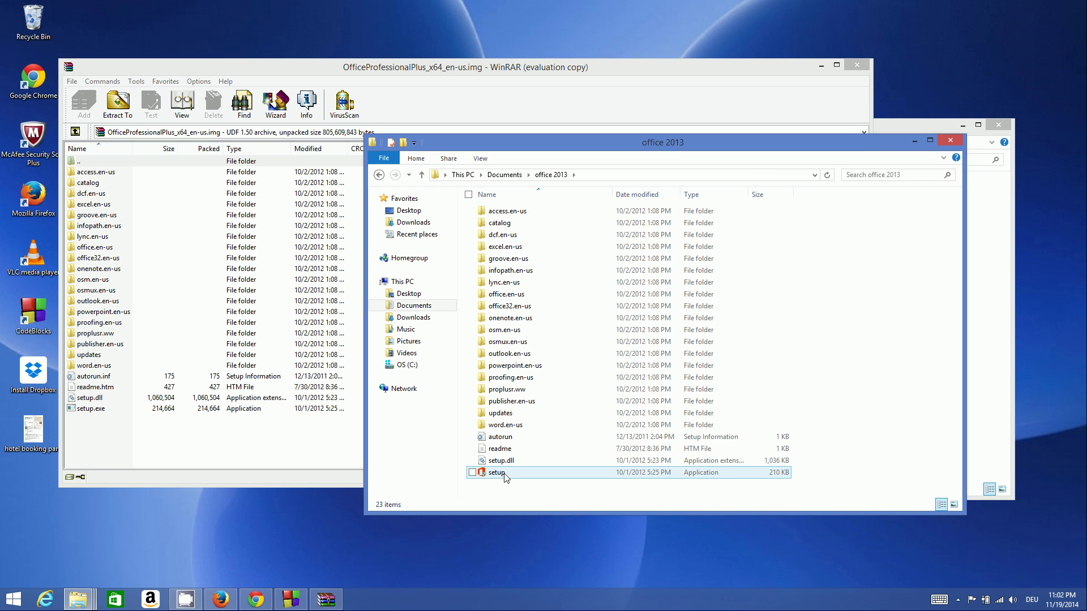